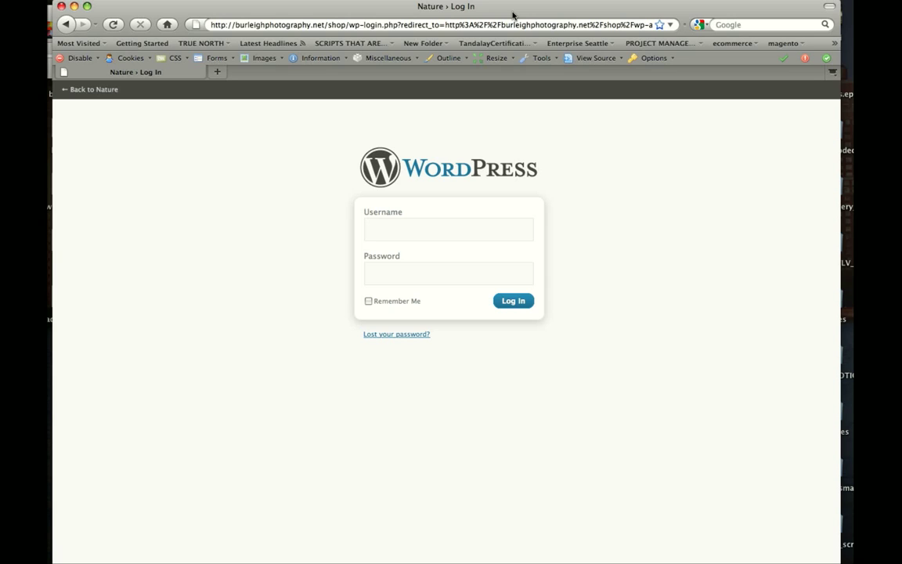
Enter the site account's username and password on the login page, correcting a mistyped password.
text(burleigh)
key(Tab)
text(******)
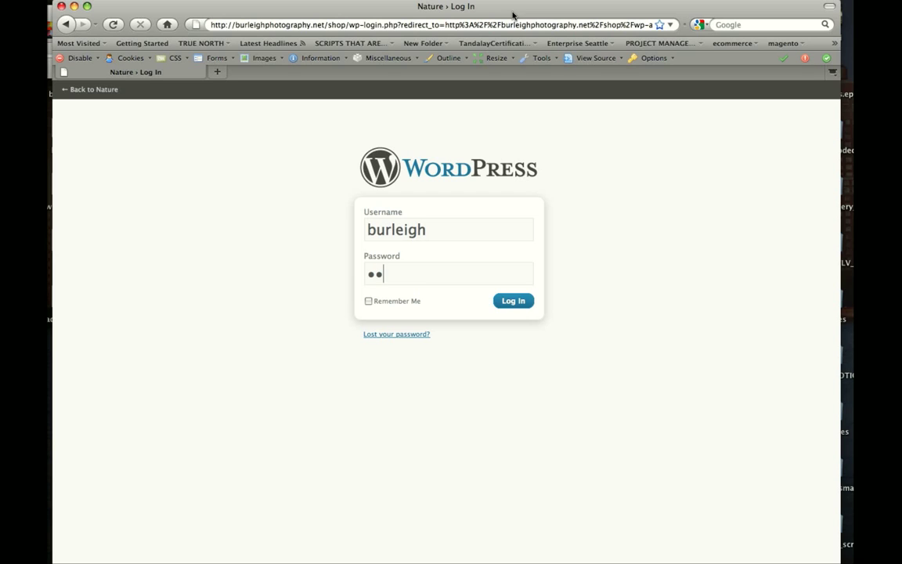
key(BackSpace)
key(BackSpace)
key(BackSpace)
key(BackSpace)
key(BackSpace)
key(BackSpace)
text(********)
Submit the login and decline Firefox's offer to remember the password.
click(514, 309)
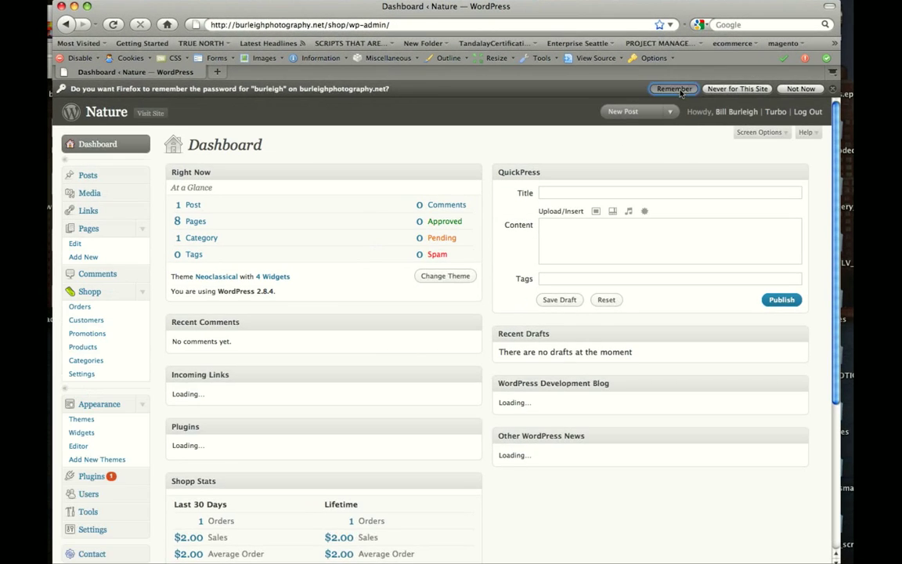
click(668, 103)
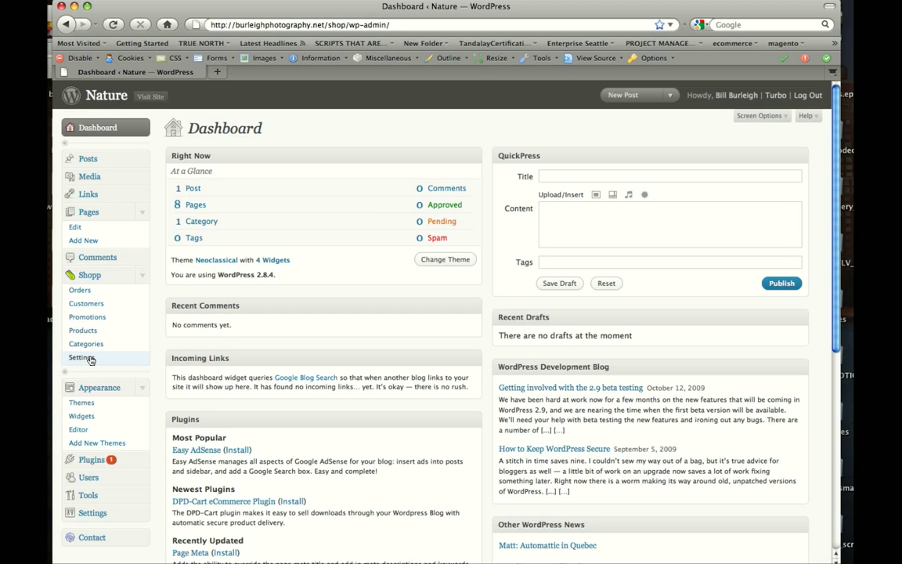
Open Shopp's General settings and highlight the merchant email address.
click(91, 359)
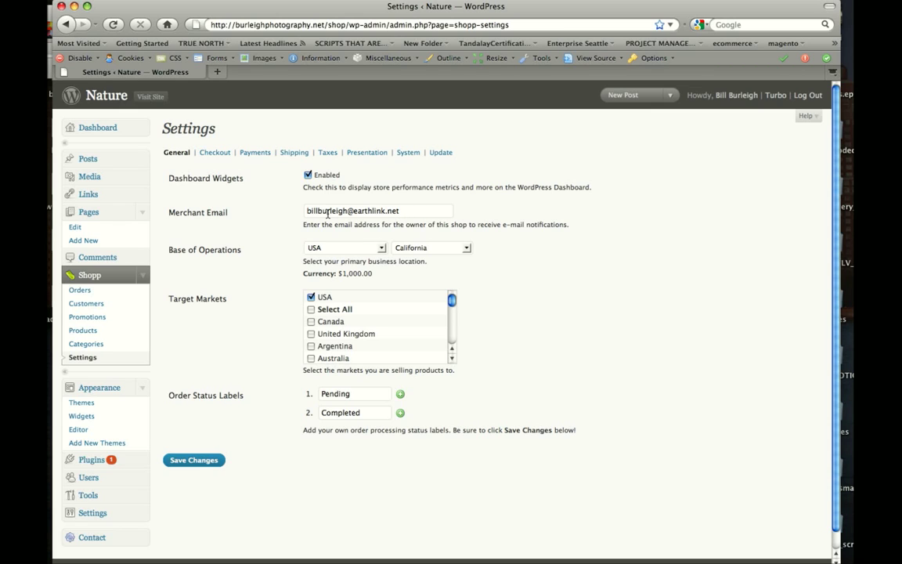
drag(306, 211, 397, 217)
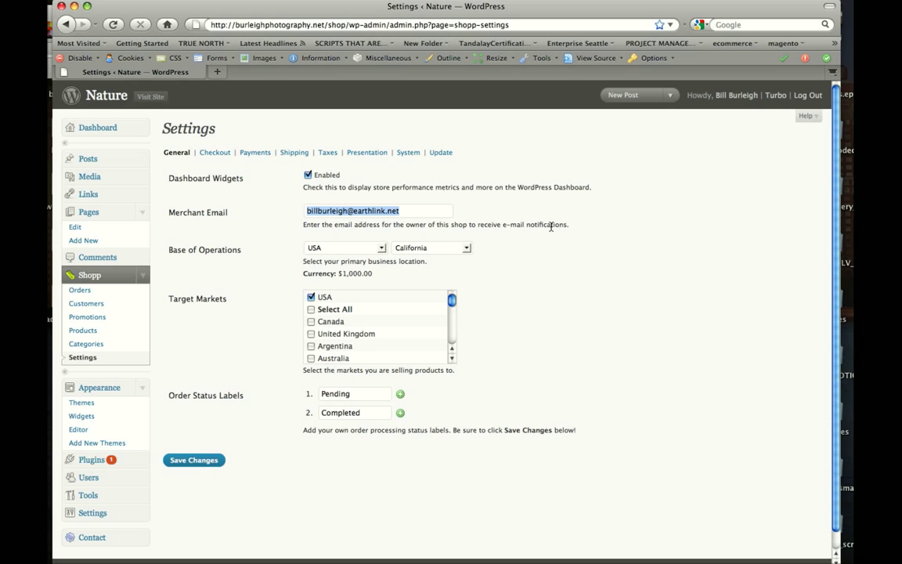
Show the Payments settings and select the PayPal Standard title and its account e-mail.
click(262, 156)
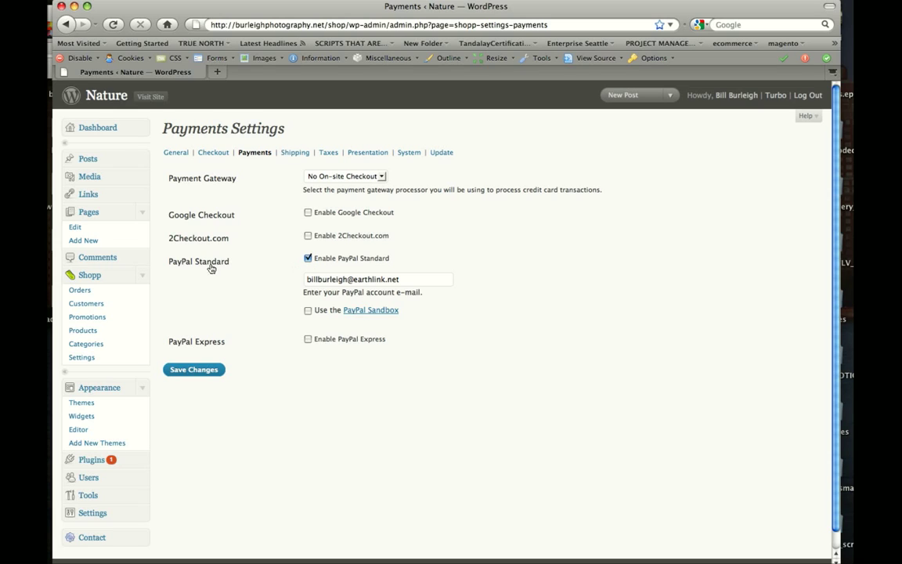
drag(162, 264, 229, 264)
triple_click(410, 283)
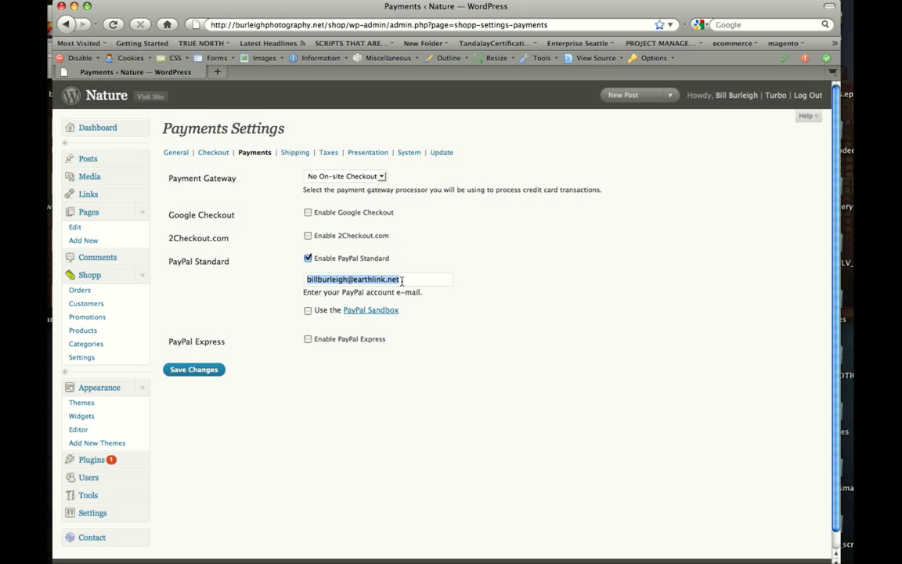
Show the Tax Settings with the 9.75% rate for USA/California.
click(327, 153)
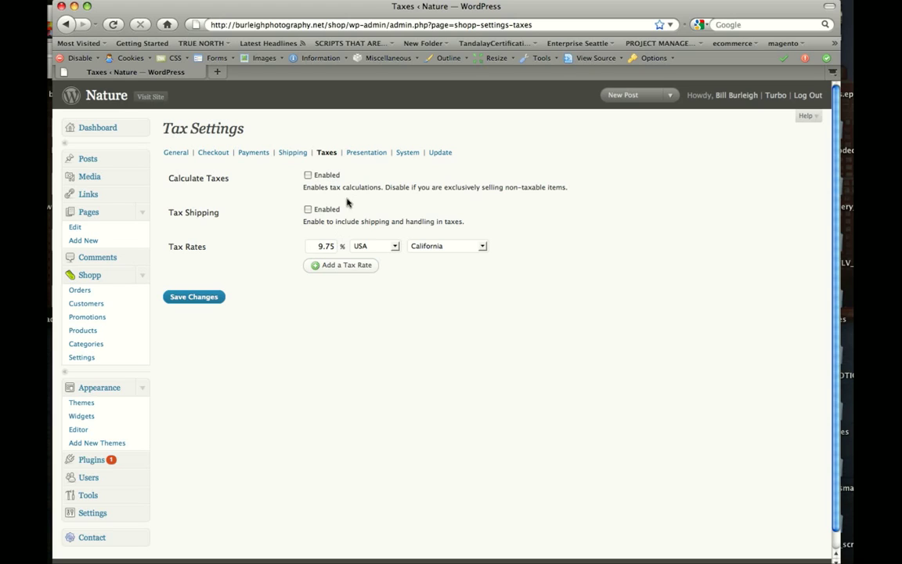
Show the Shipping Settings with the $0.00 Free Shipping method for all regions.
click(297, 155)
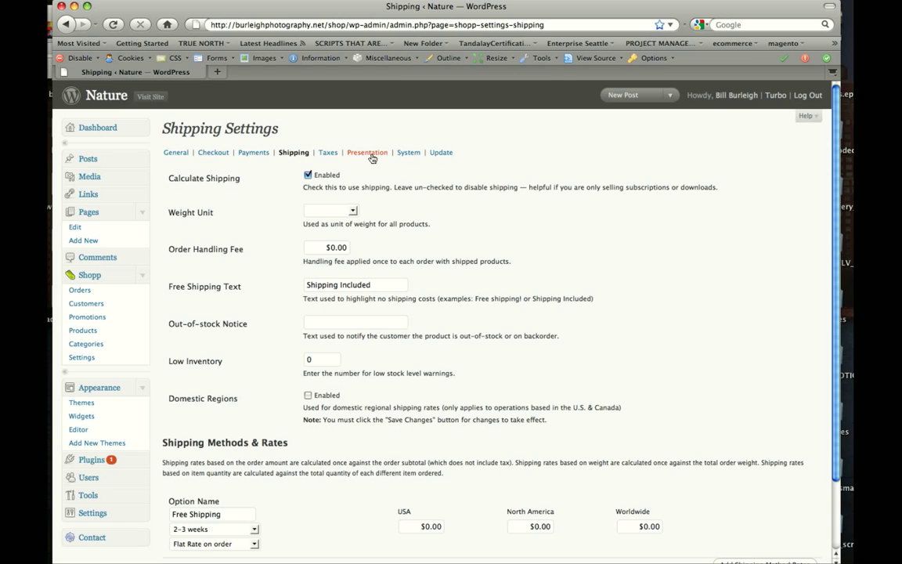
Open Presentation settings and browse the Product Order choices, keeping Title.
click(367, 153)
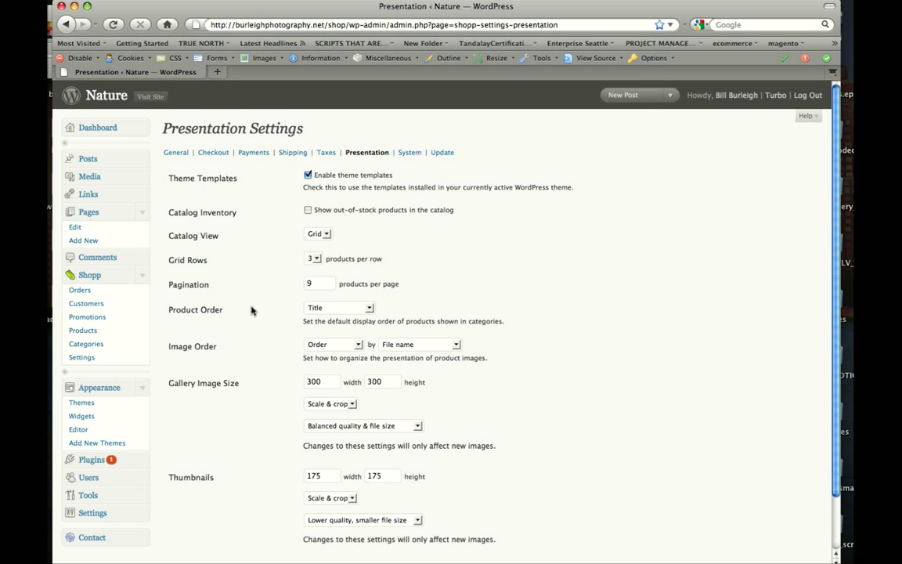
click(356, 310)
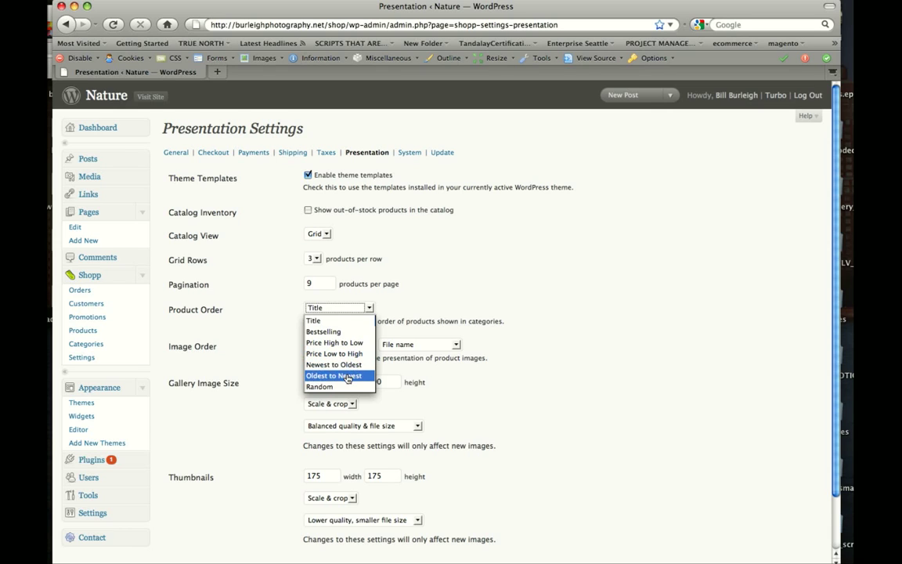
click(314, 321)
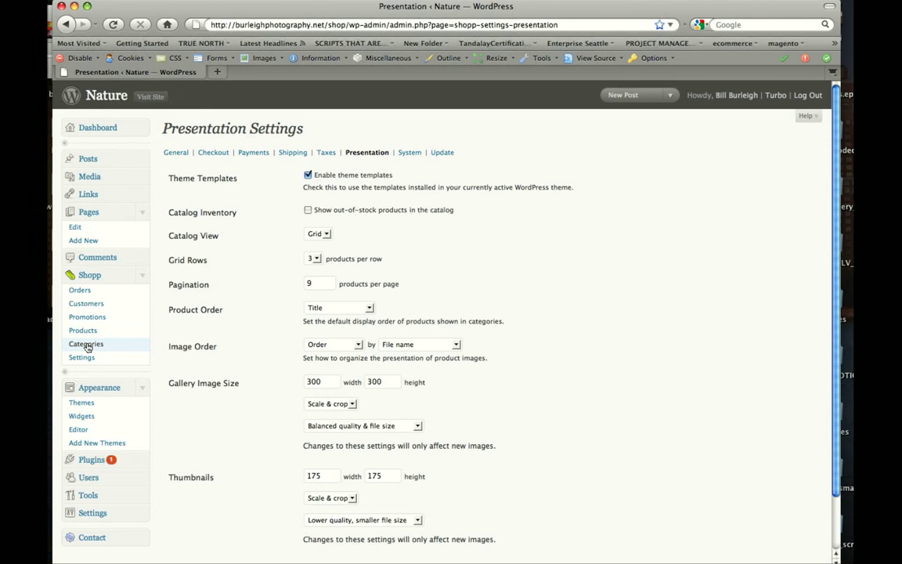
Go to the Shopp Categories list and edit Photography Suites.
click(86, 344)
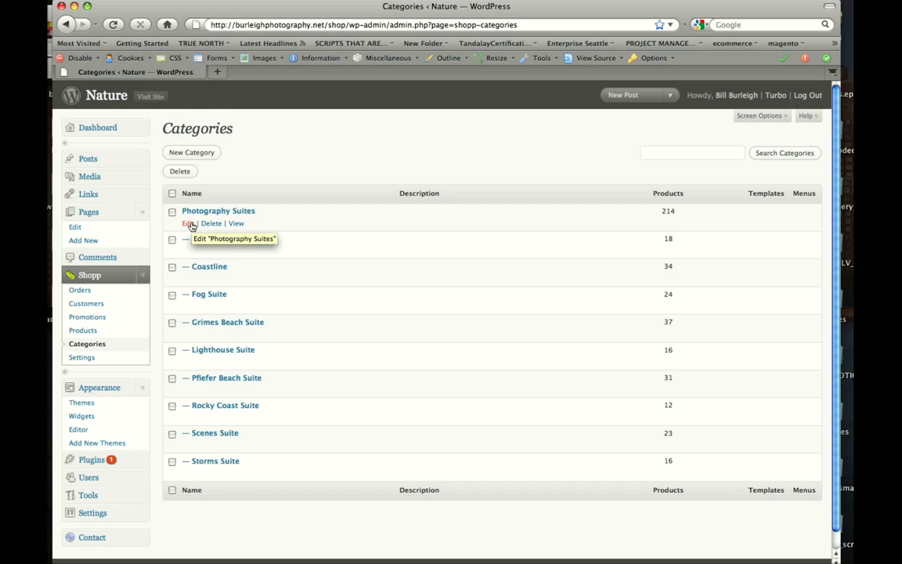
click(188, 224)
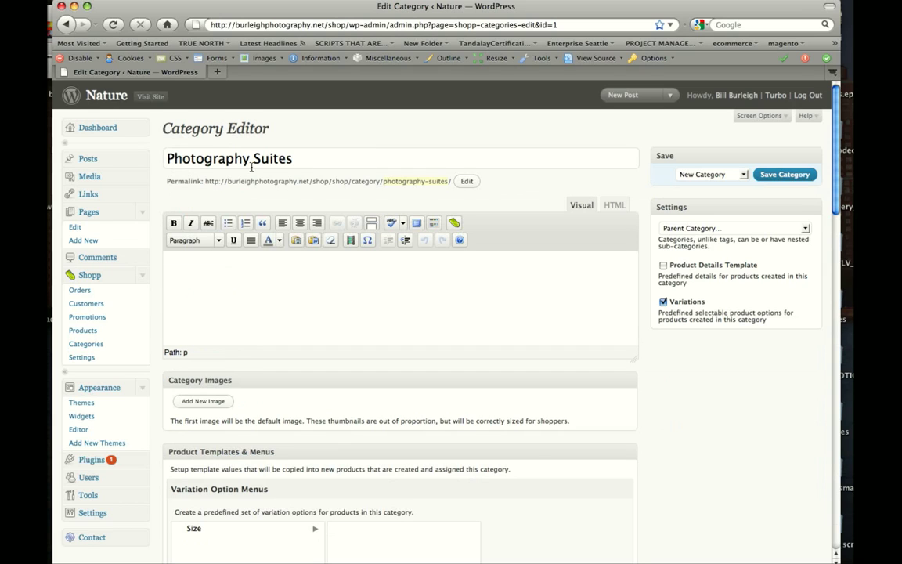
Scroll through the Photography Suites description editor, then save the category.
click(231, 276)
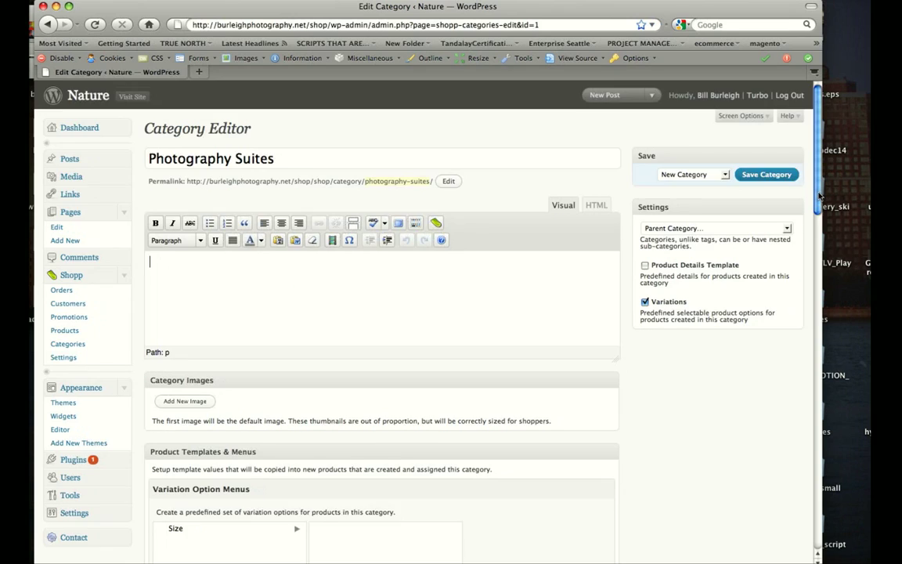
drag(820, 195, 835, 288)
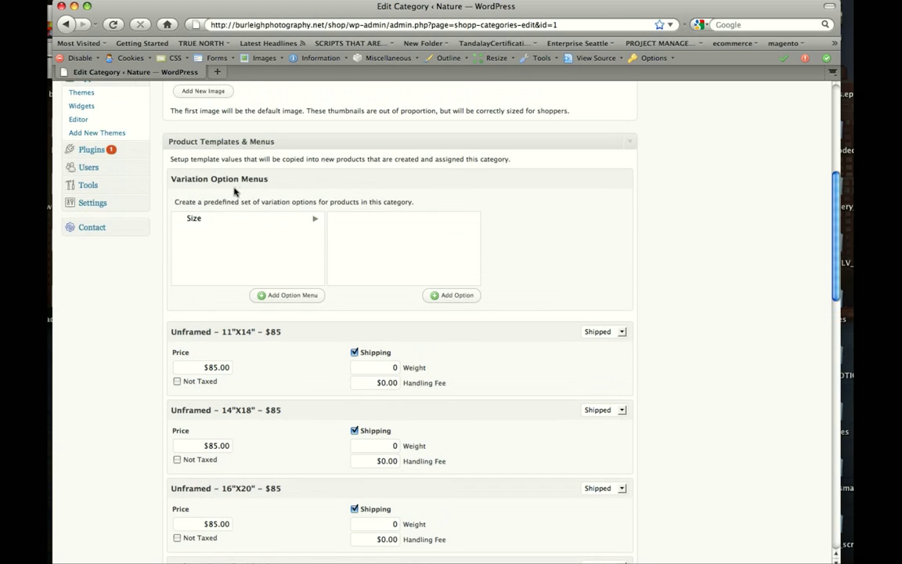
mouse_move(215, 220)
drag(835, 204, 837, 270)
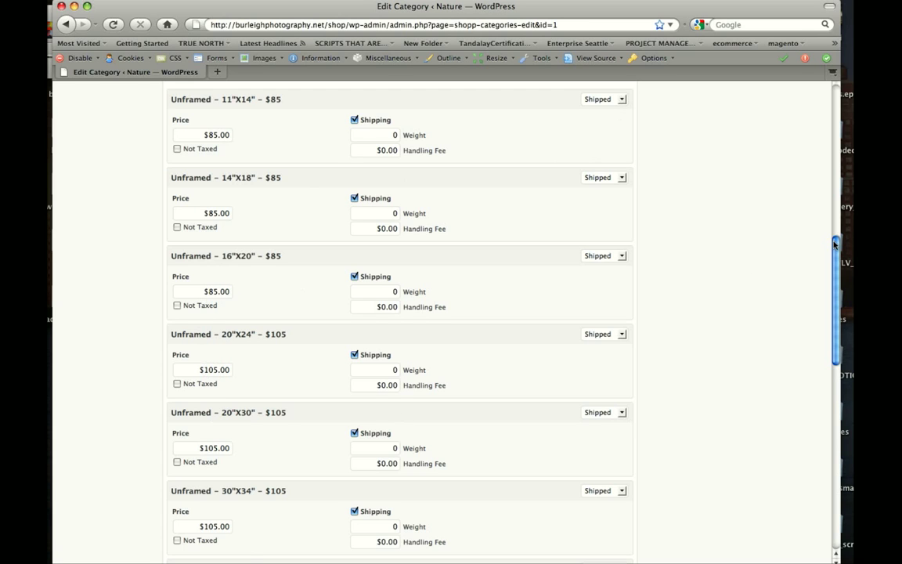
drag(836, 241, 836, 312)
drag(839, 463, 835, 126)
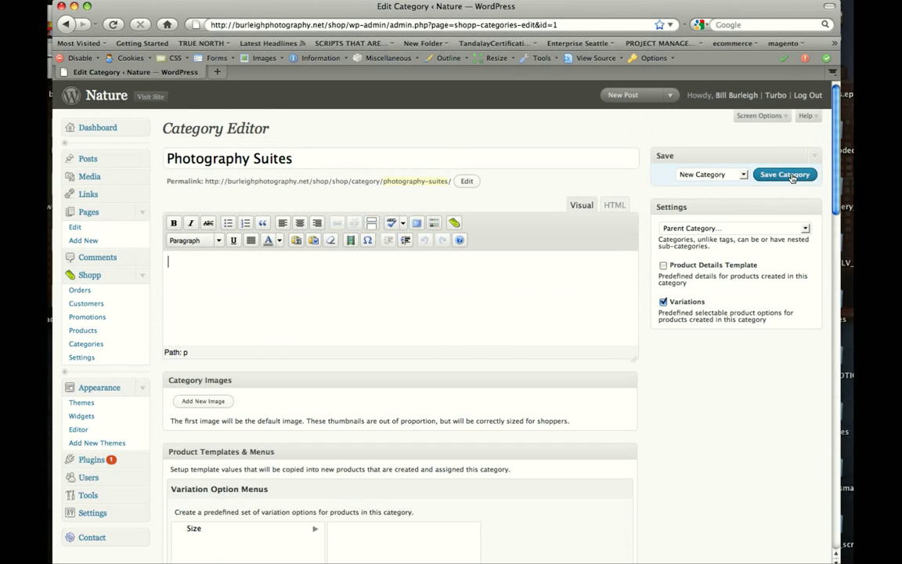
click(786, 174)
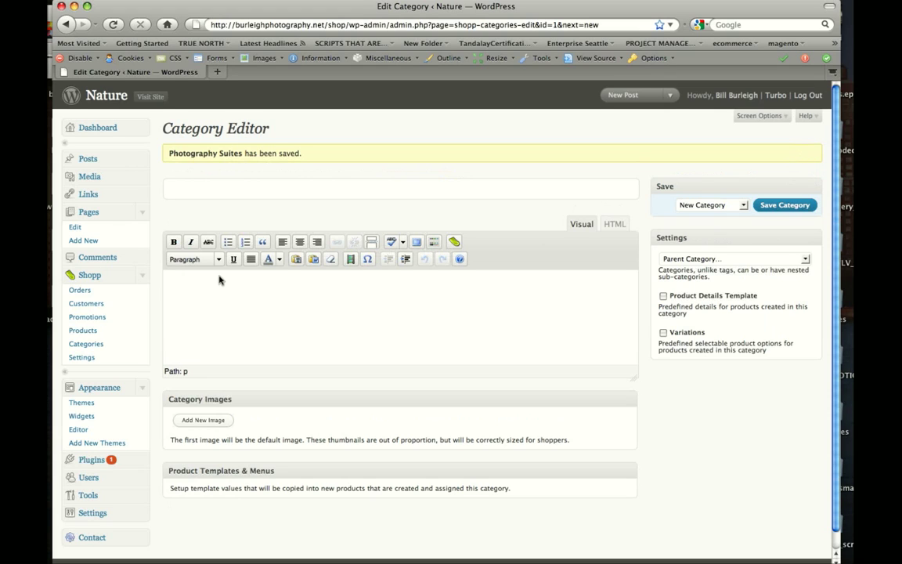
Return to the Categories list showing Photography Suites with 214 products.
click(88, 346)
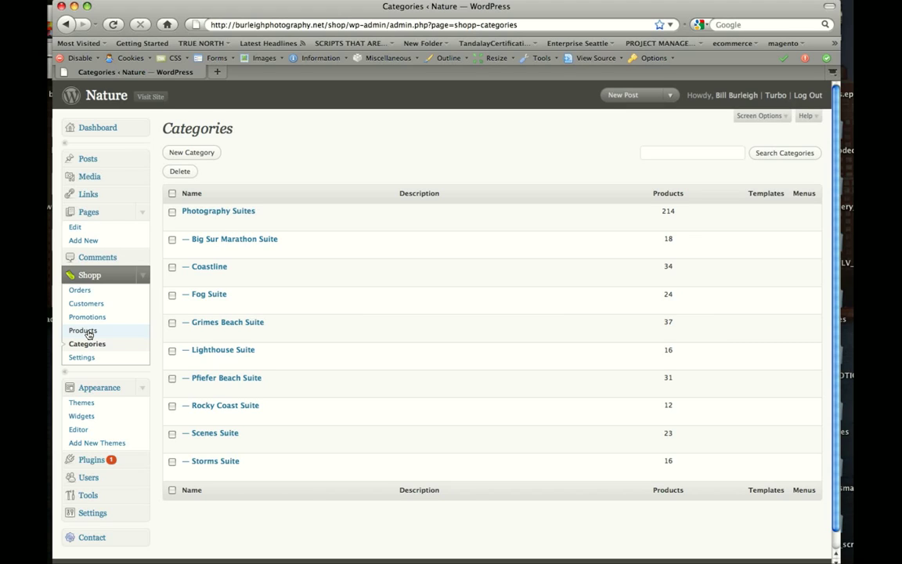
Show the Shopp Products list and browse the STORMS and SCENES products priced $85.00—$305.00.
click(89, 334)
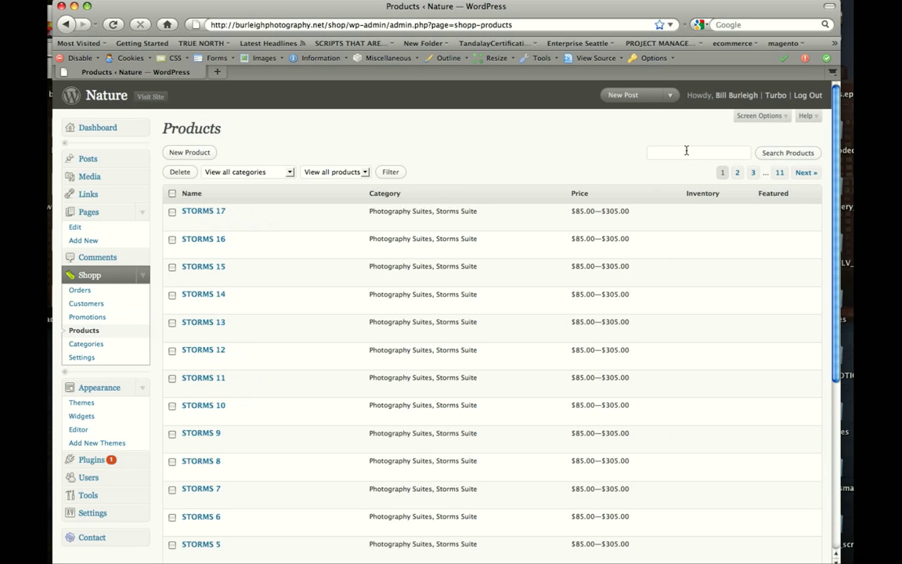
scroll(836, 155, down, 10)
scroll(829, 93, up, 10)
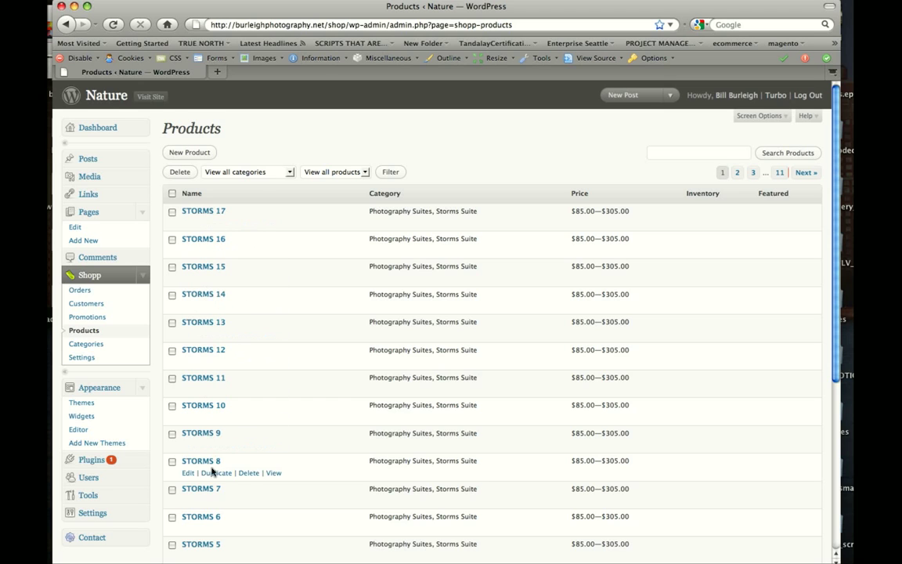
scroll(829, 417, down, 4)
scroll(829, 418, down, 3)
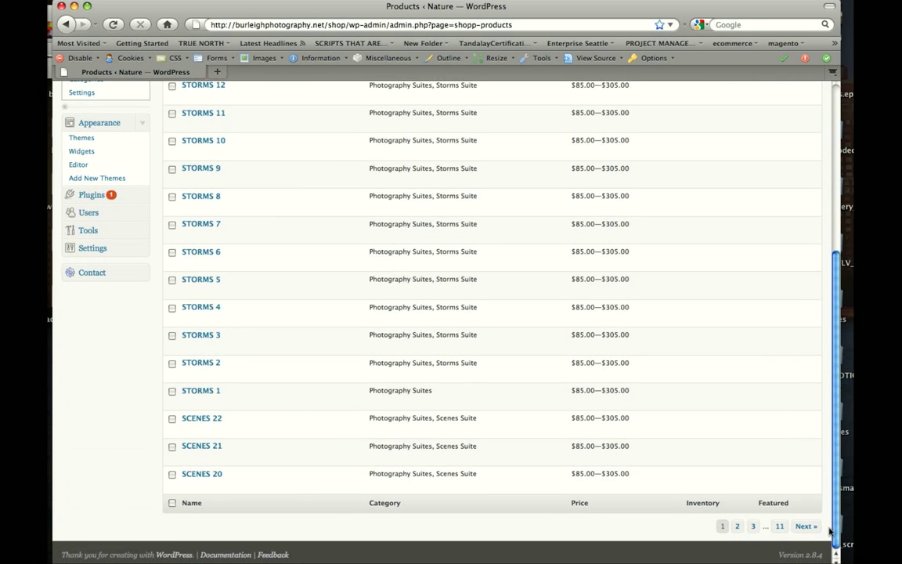
scroll(831, 531, up, 8)
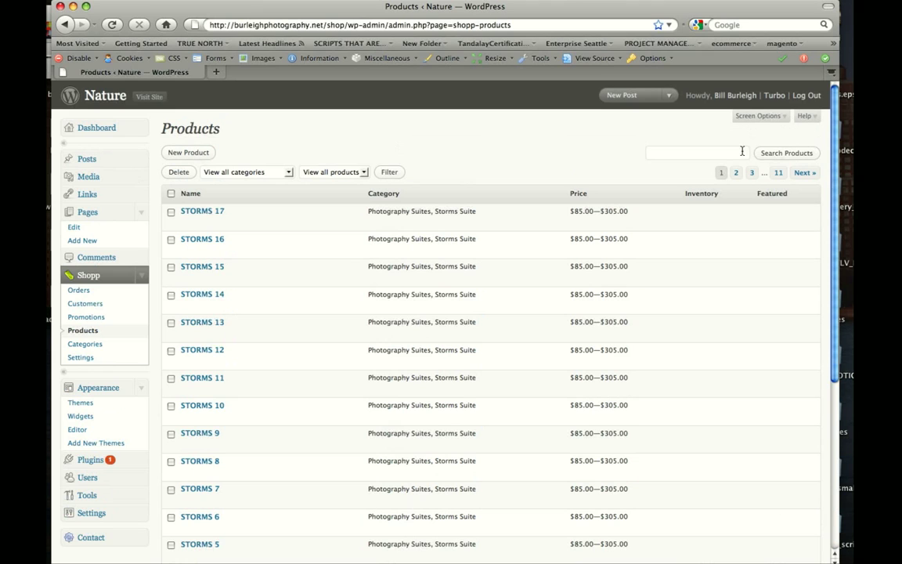
Search the product list for 'ROCKY COAST' and scroll through the results.
click(742, 153)
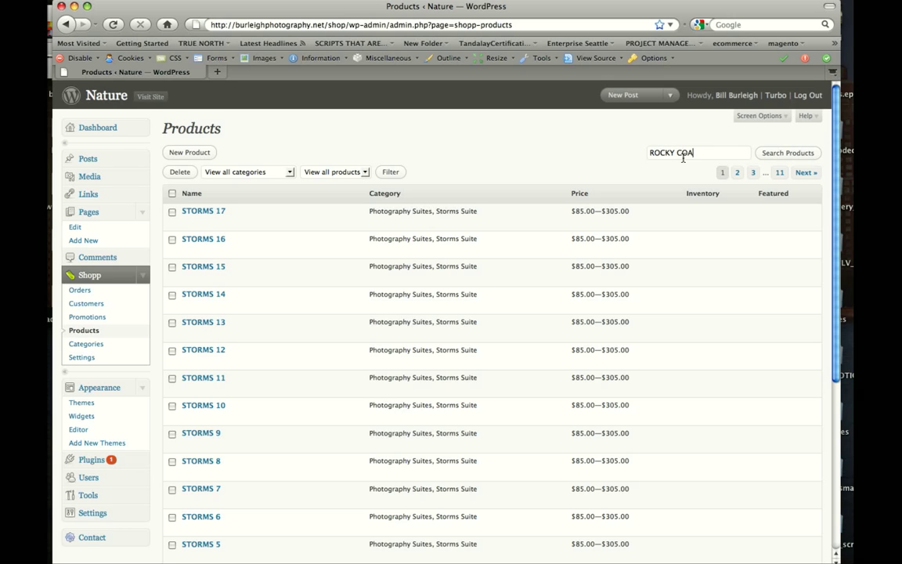
click(768, 153)
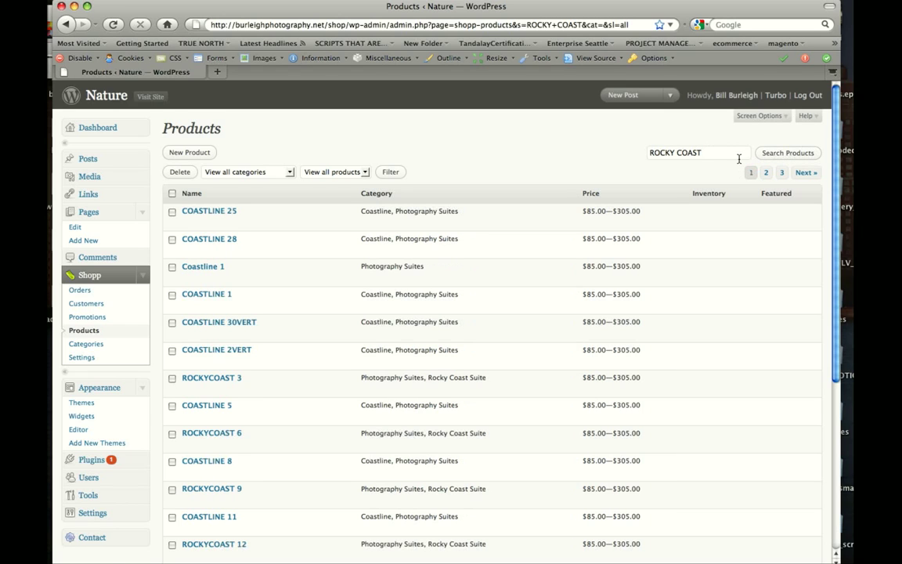
drag(835, 143, 830, 307)
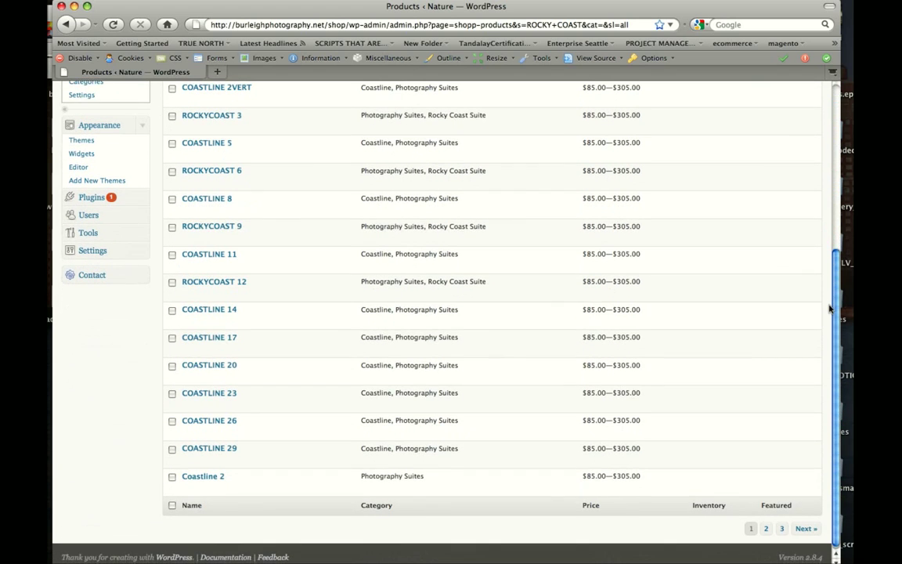
click(835, 248)
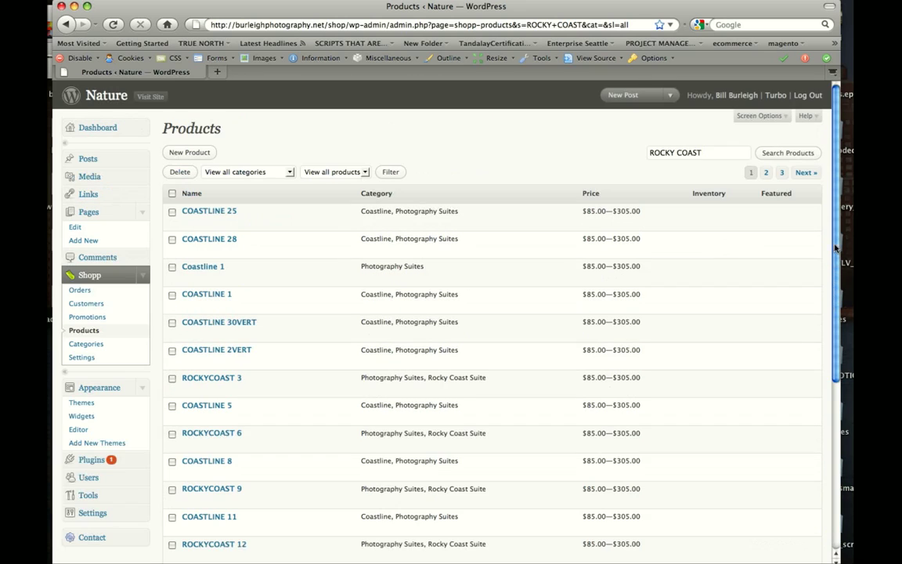
Search again for 'ROCKYCOAST' without the space to list ROCKYCOAST 1–12.
click(678, 154)
key(BackSpace)
key(Return)
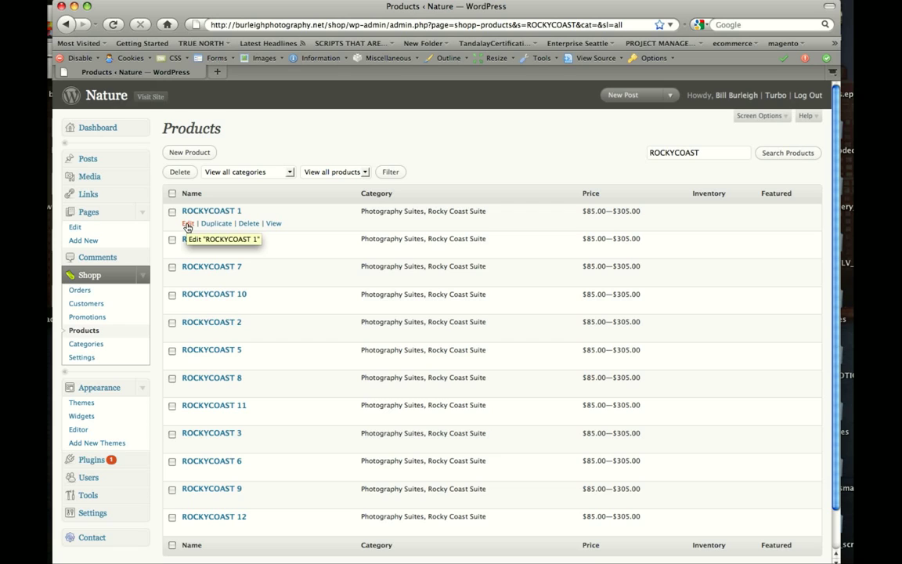
Edit ROCKYCOAST 1 and review its Unframed and Framed size variations priced $85–$305.
click(187, 225)
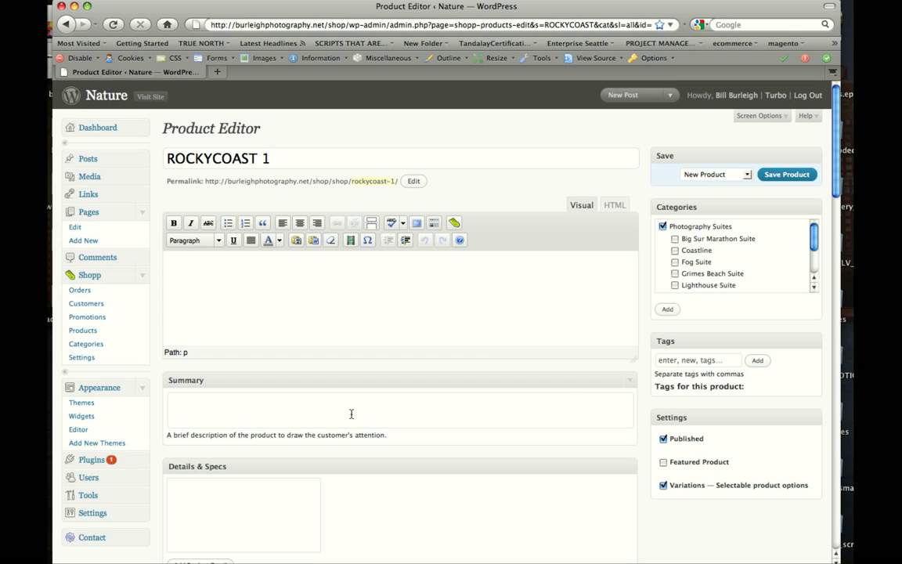
drag(836, 178, 837, 293)
mouse_move(180, 160)
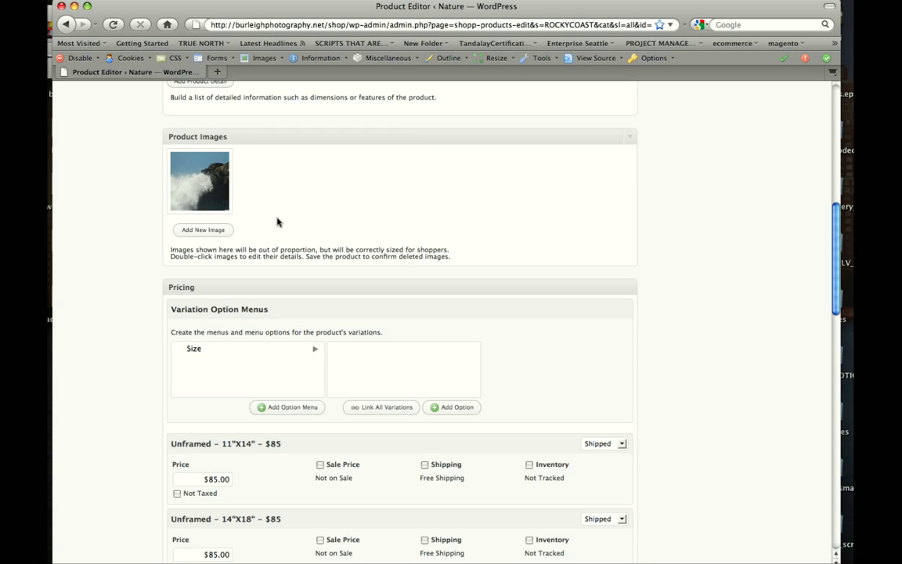
mouse_move(229, 156)
drag(835, 297, 764, 129)
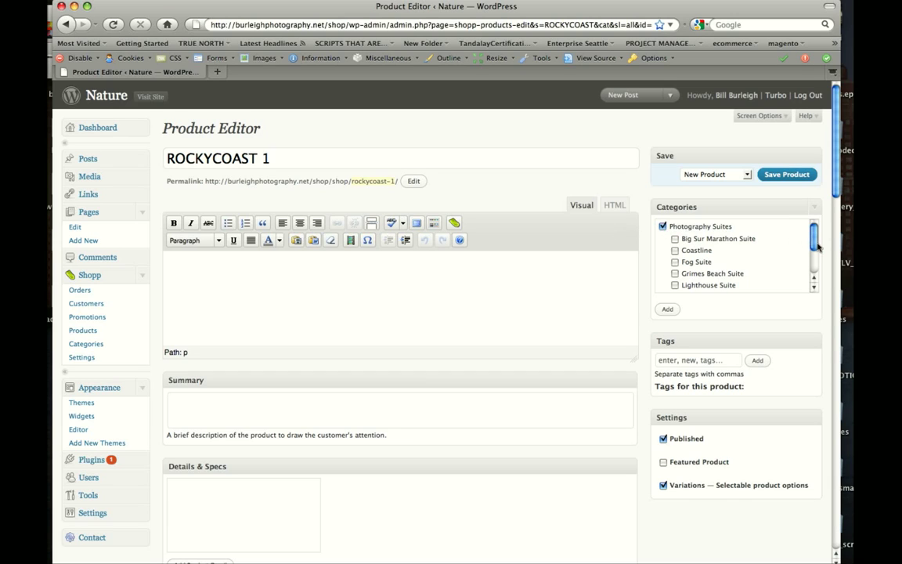
scroll(783, 267, down, 3)
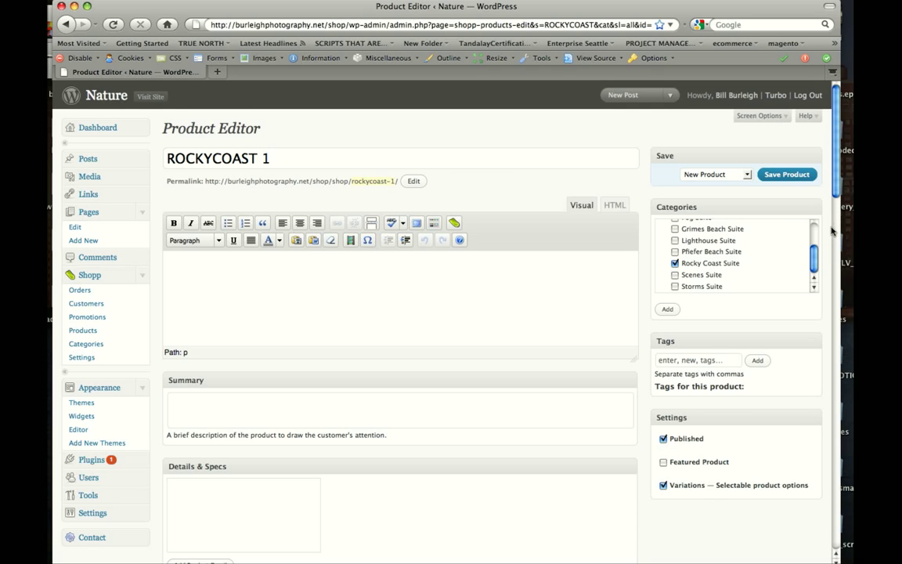
scroll(740, 235, up, 3)
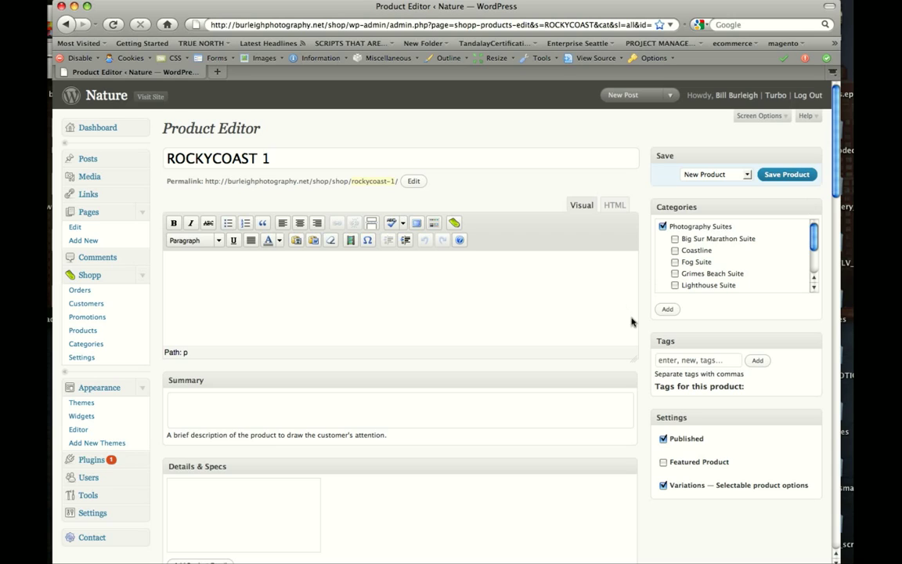